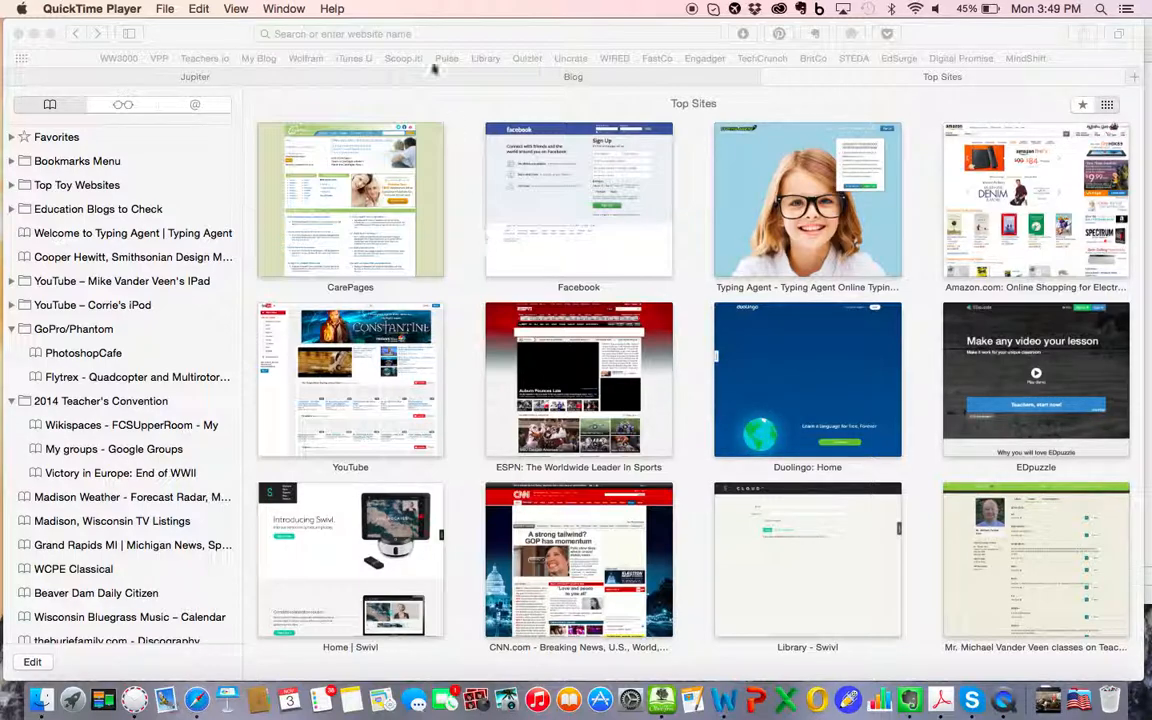
Go to sites.google.com and start creating a new site.
click(396, 34)
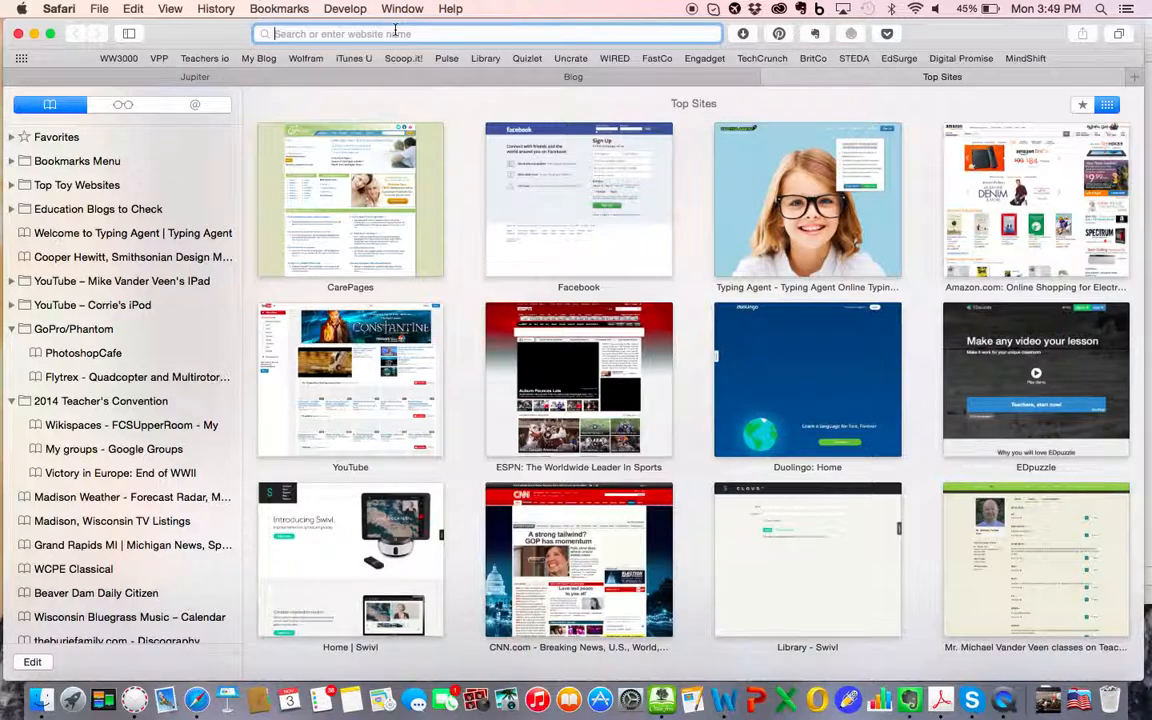
text(sites.google.com)
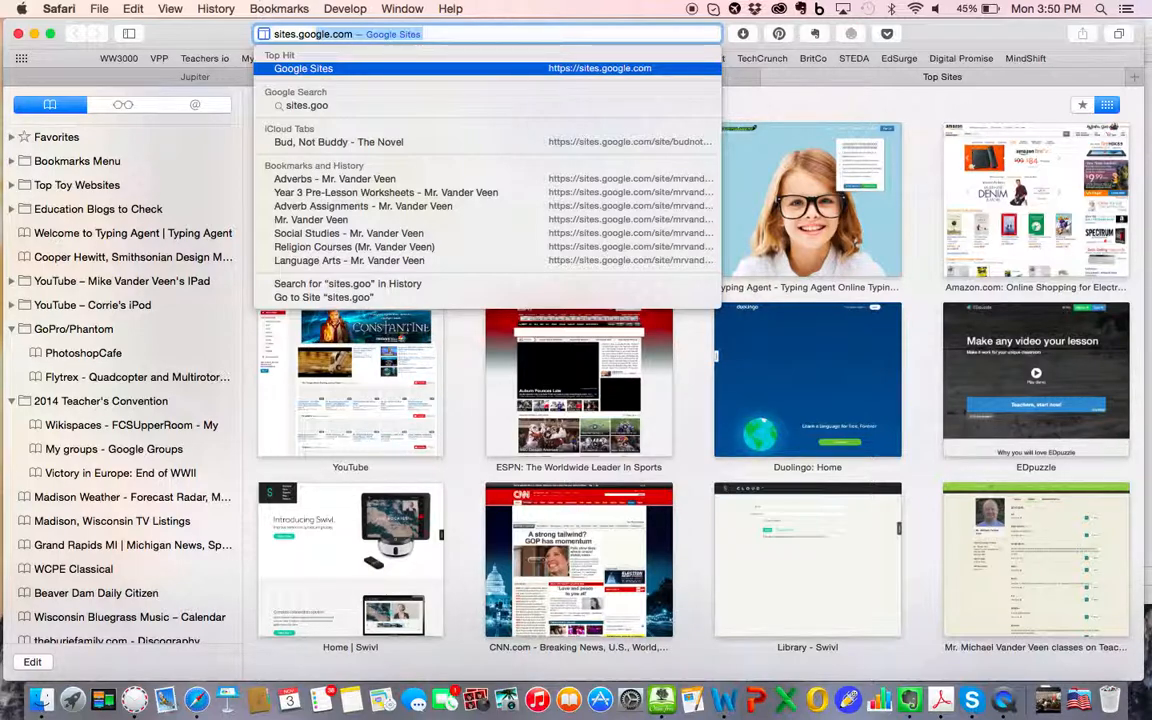
key(Return)
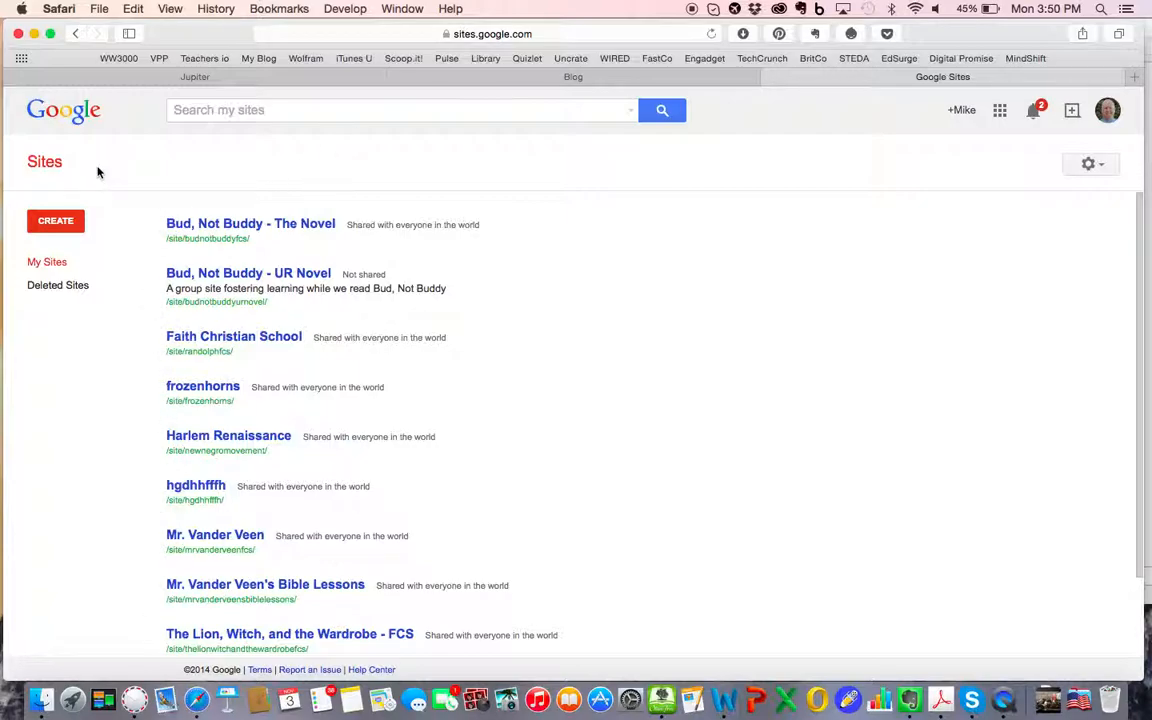
click(55, 224)
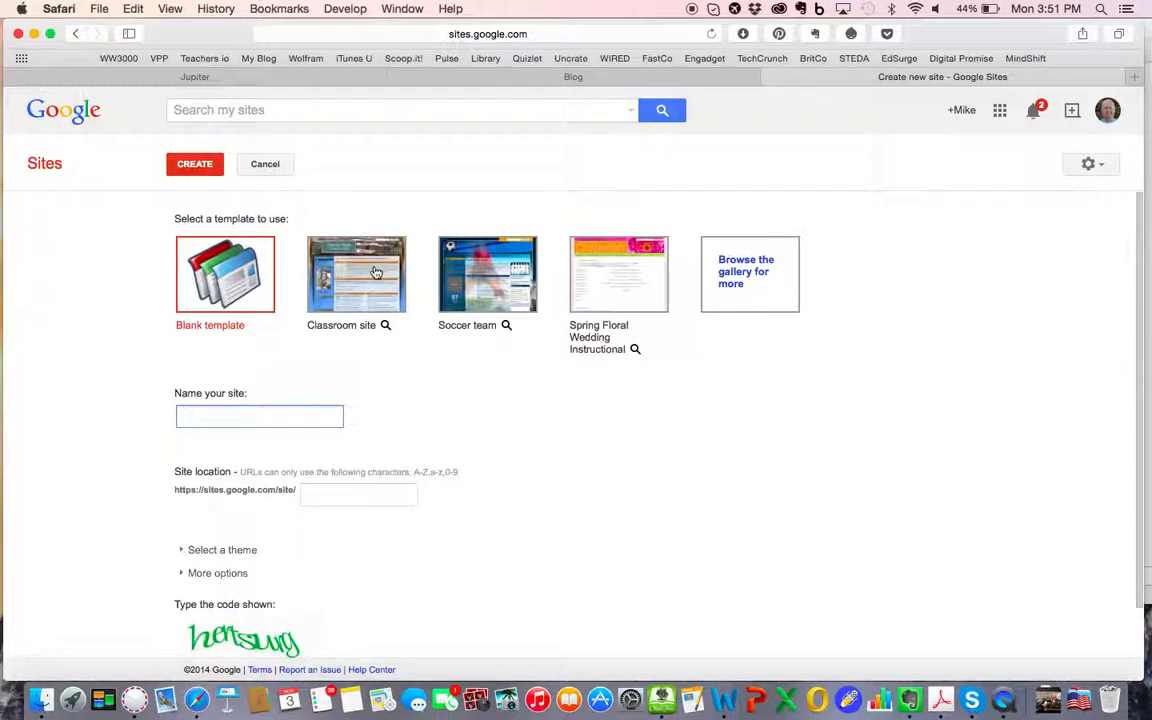
Name the new site with the owner's first name in possessive form followed by "Site for School".
scroll(175, 388, down, 2)
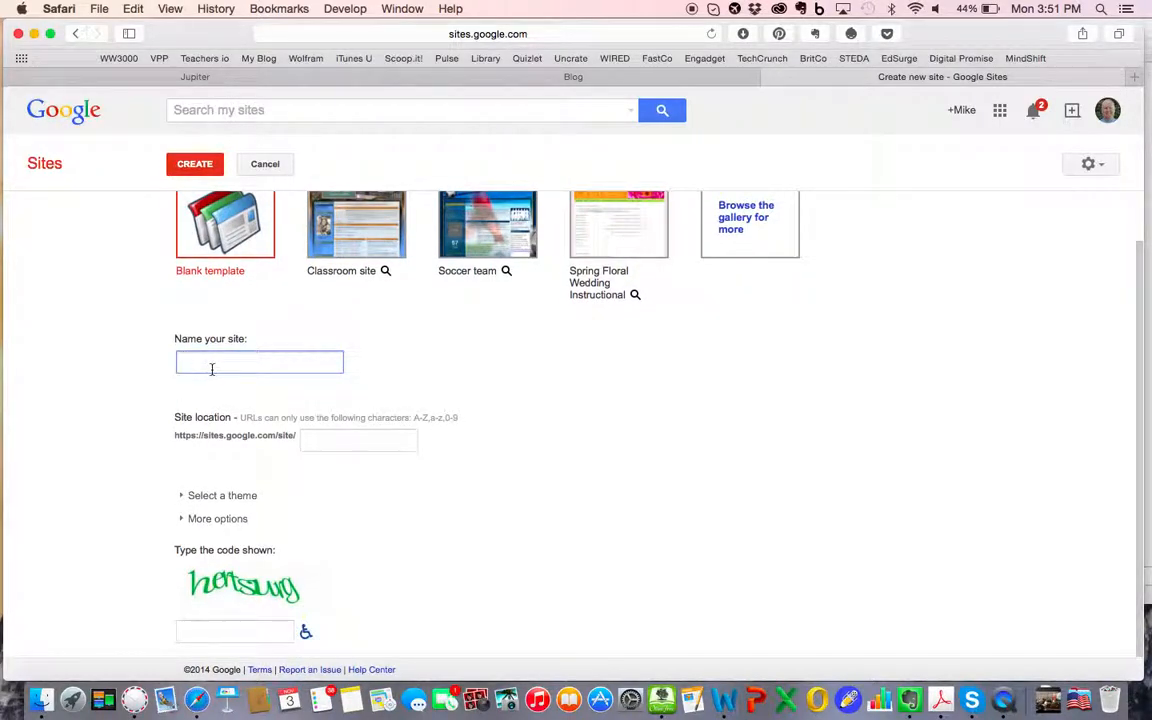
text(Mike's Site)
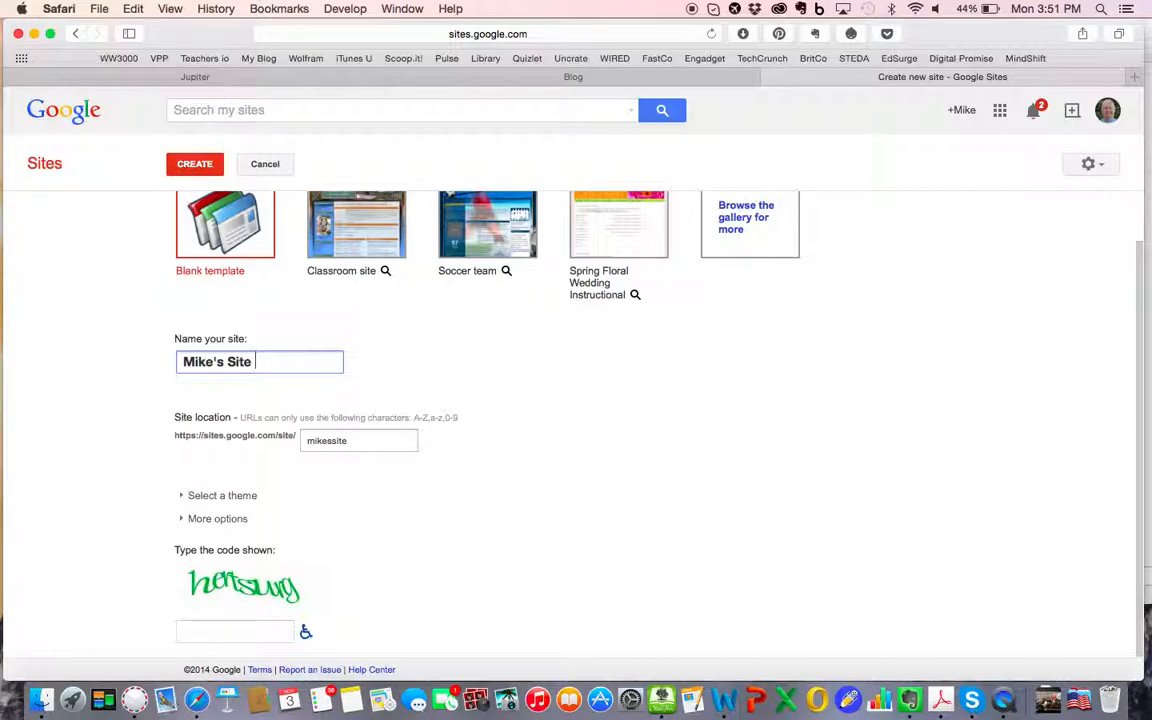
text(for School)
Set the site location to the full site name in lowercase without spaces, apostrophe or any added suffix.
click(393, 442)
text(forscho)
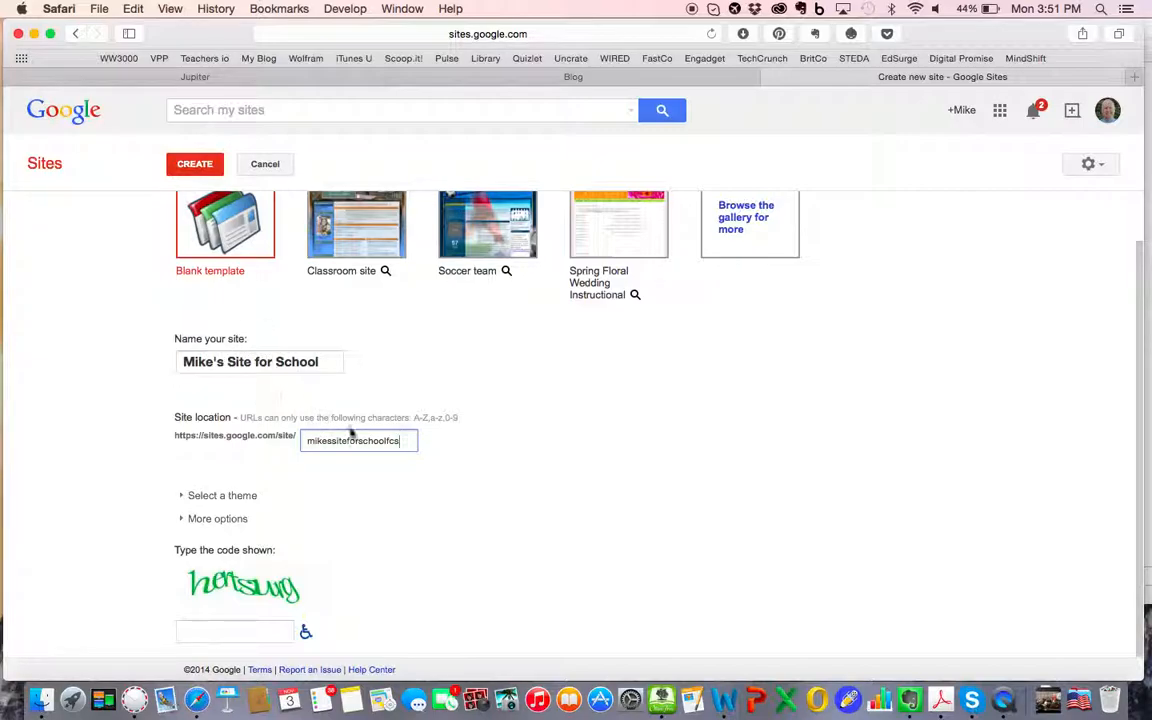
key(BackSpace)
key(BackSpace)
key(BackSpace)
click(578, 35)
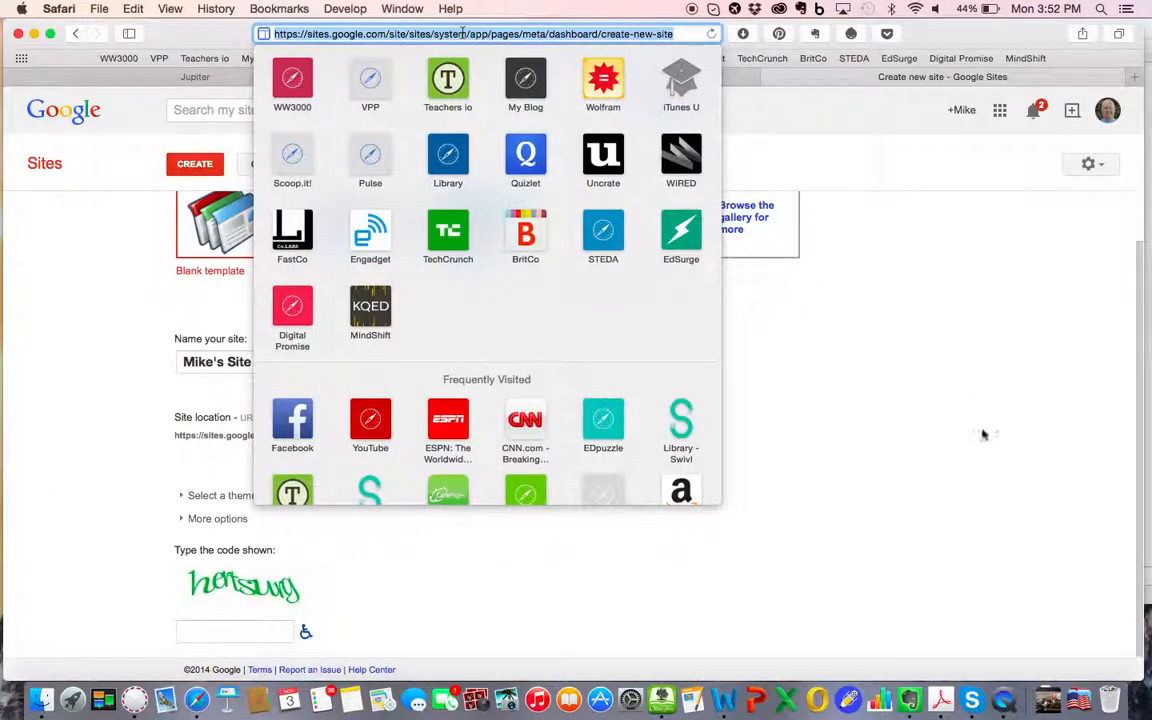
click(853, 432)
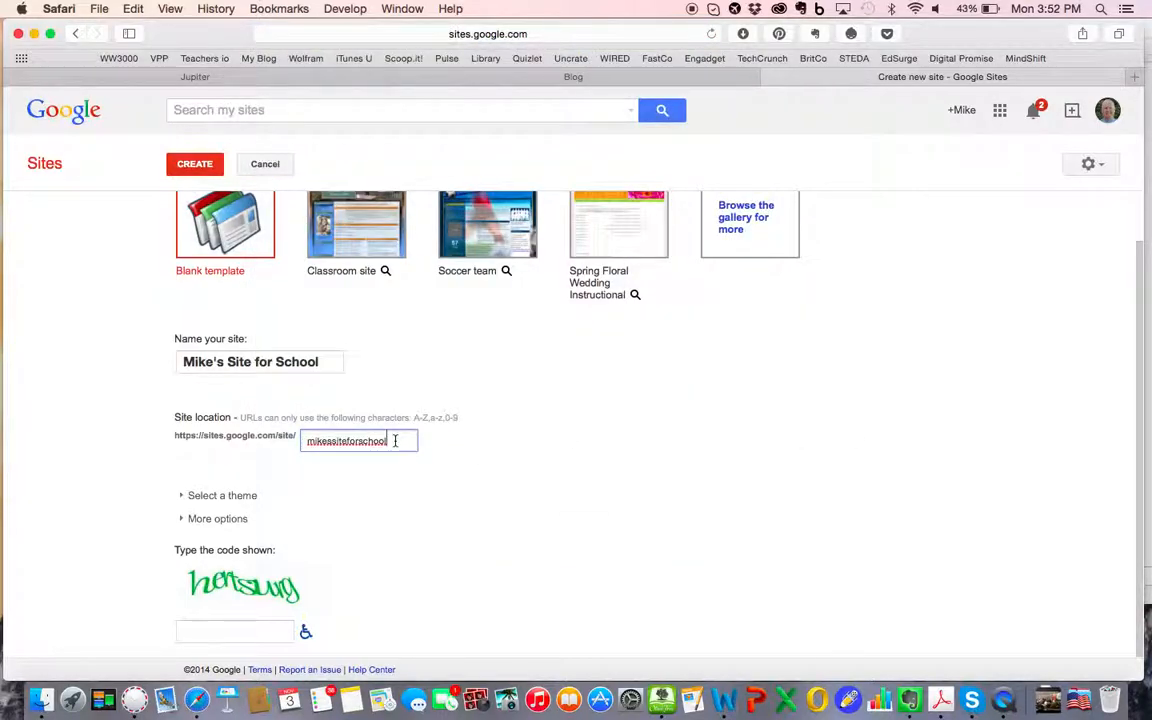
text(fc)
Choose the Parchment theme for the new site.
click(183, 497)
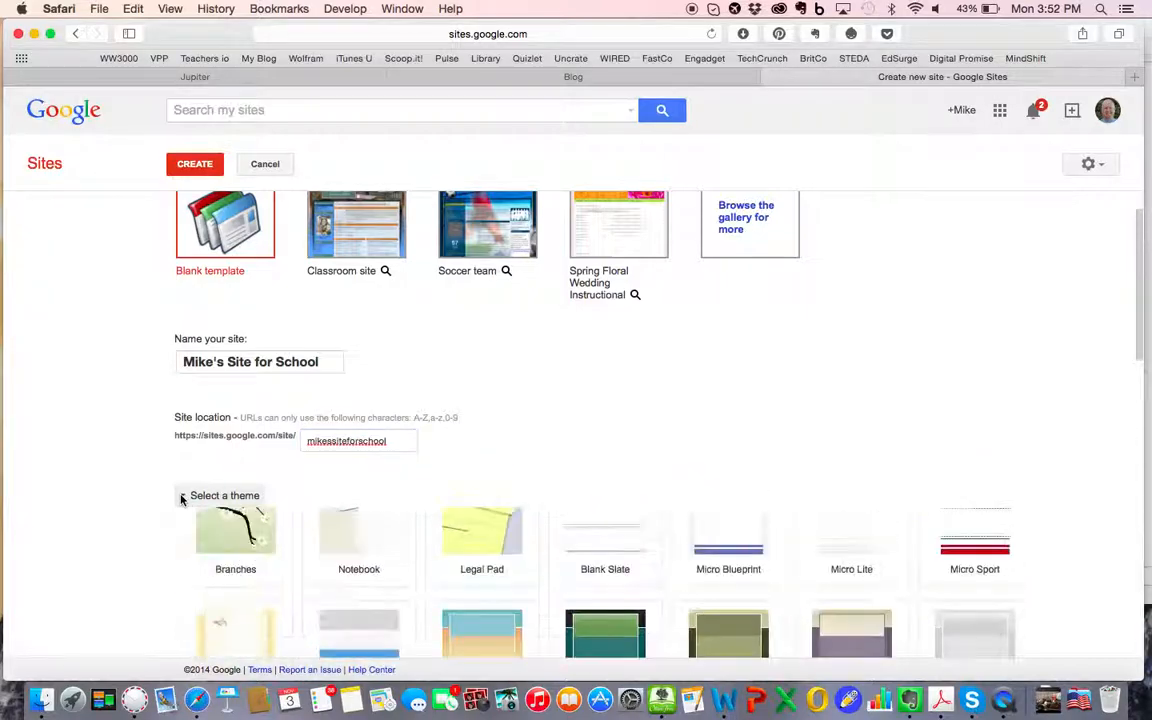
scroll(306, 486, down, 10)
scroll(307, 487, down, 4)
click(373, 343)
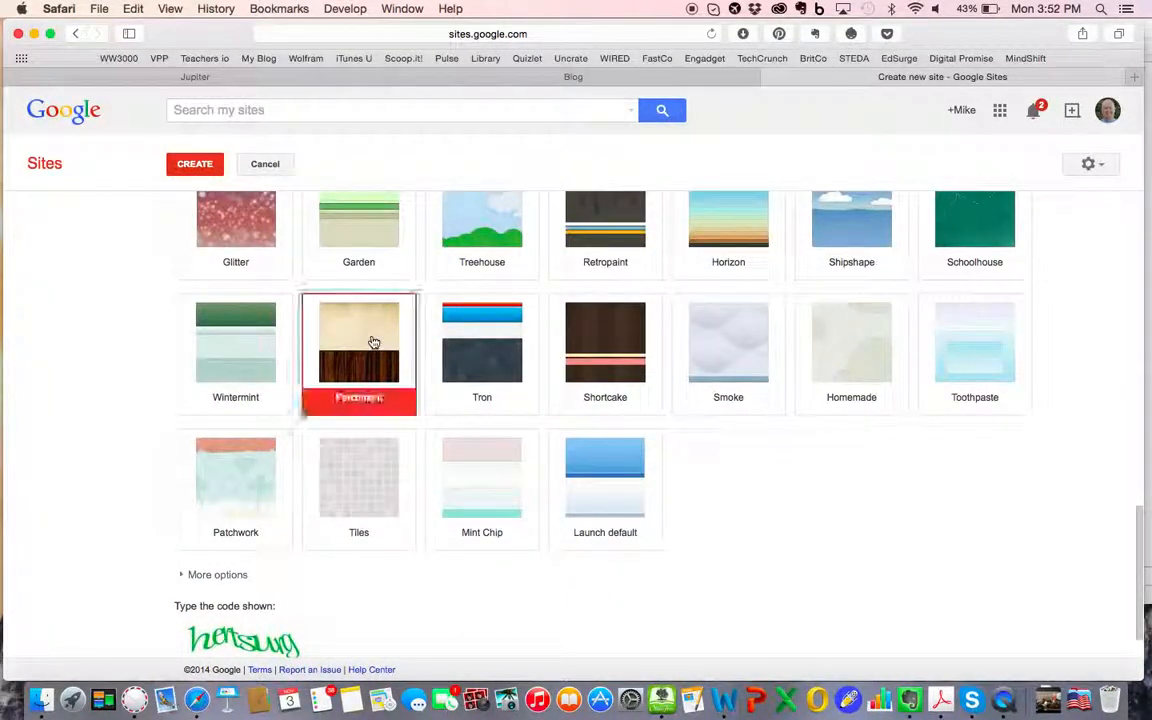
scroll(309, 463, down, 1)
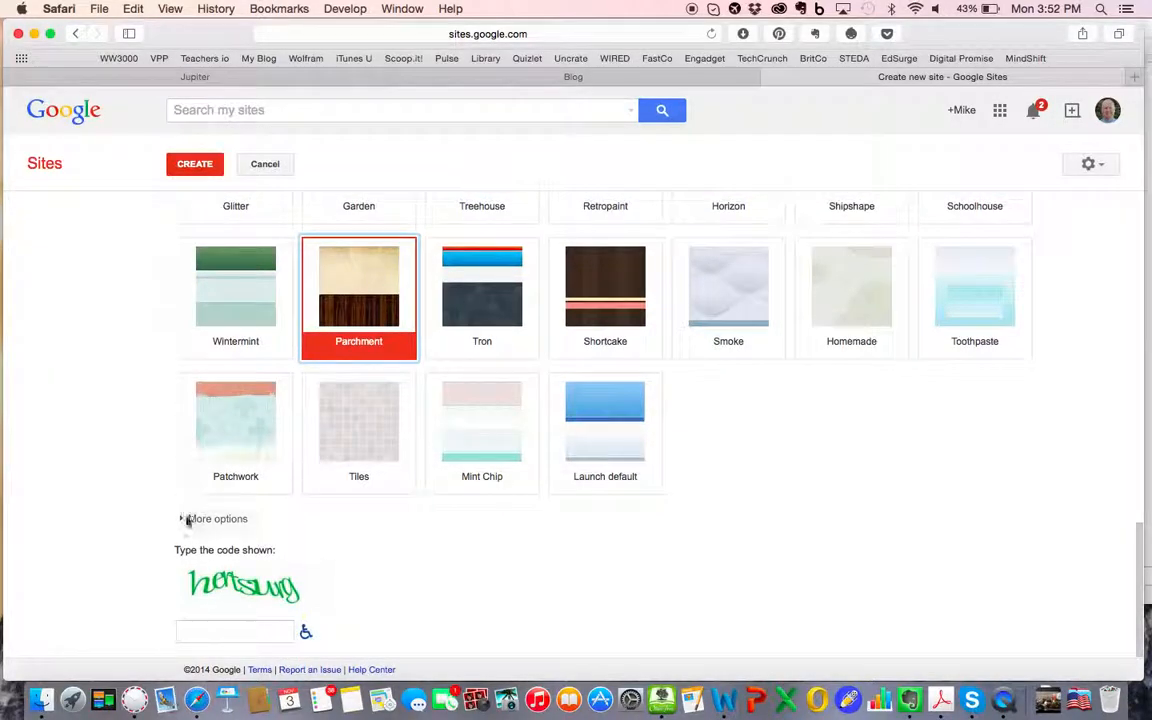
Check the additional options for the site description and mature content, and collapse the options and theme sections.
click(186, 519)
scroll(303, 625, down, 2)
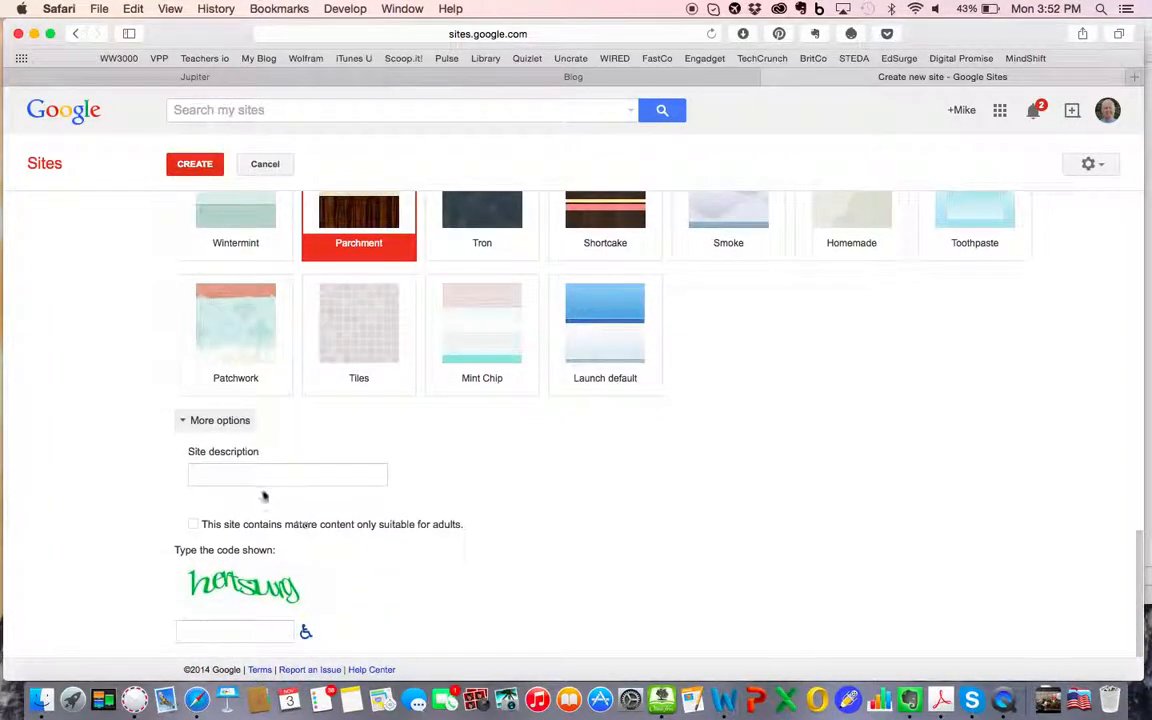
click(181, 420)
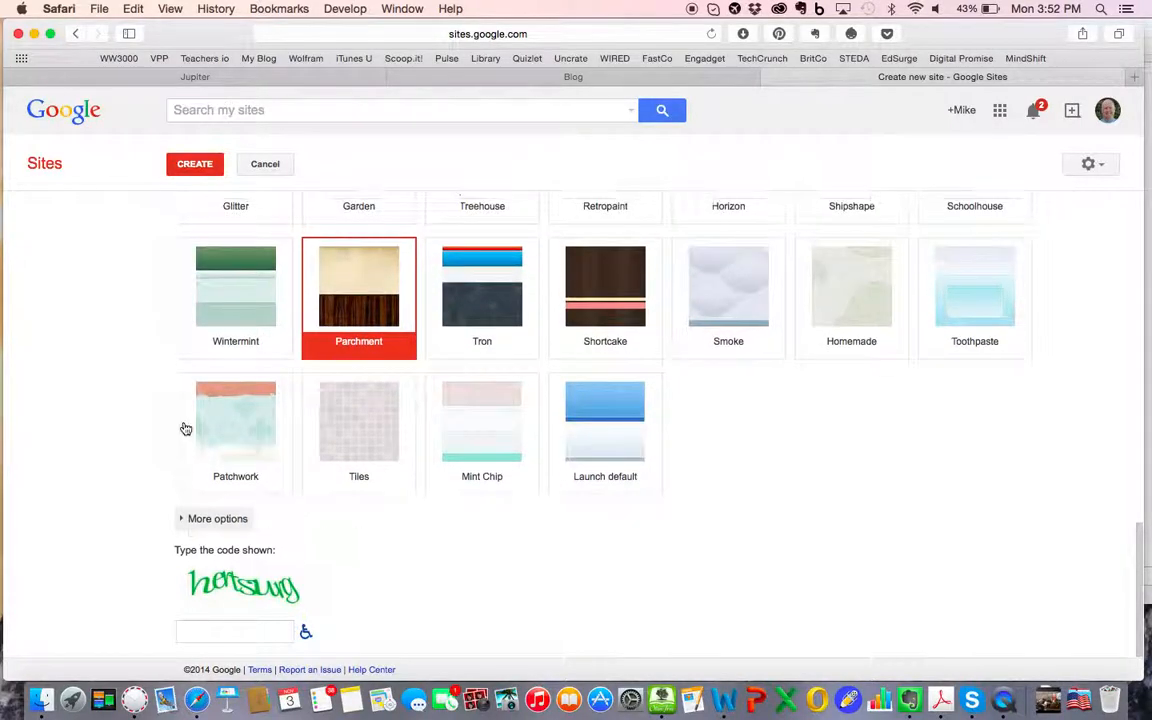
scroll(185, 428, up, 12)
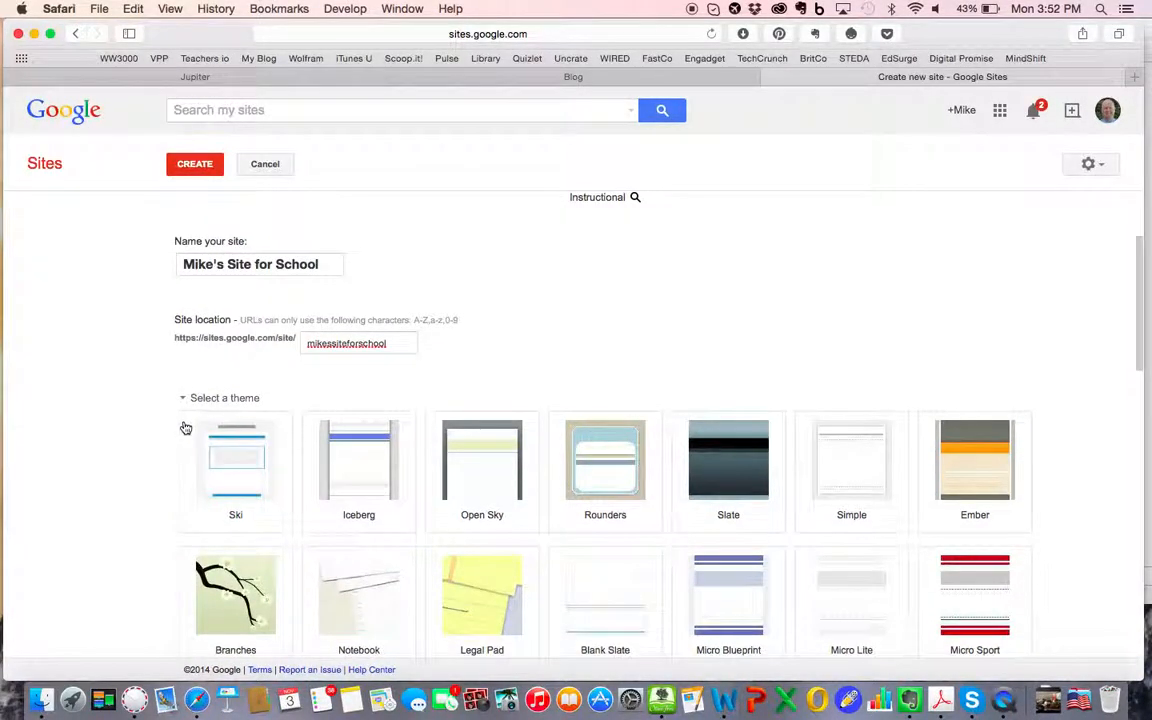
click(183, 399)
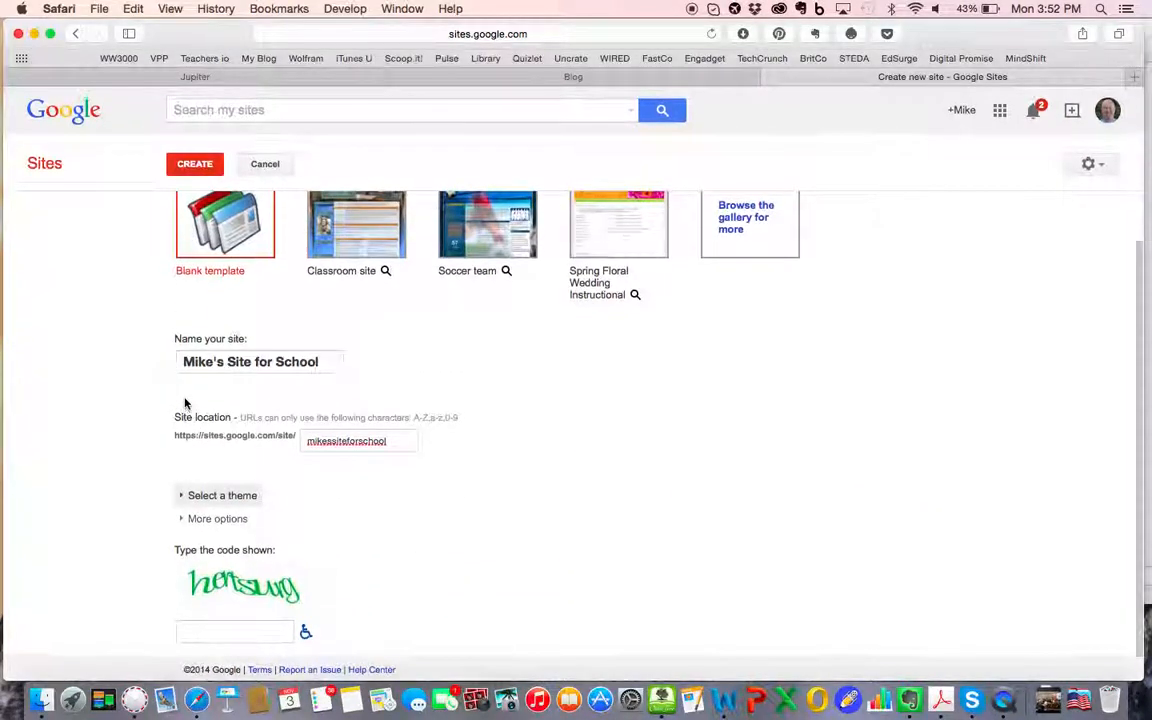
Enter the displayed verification code, recheck the chosen theme and try to create the site.
click(200, 633)
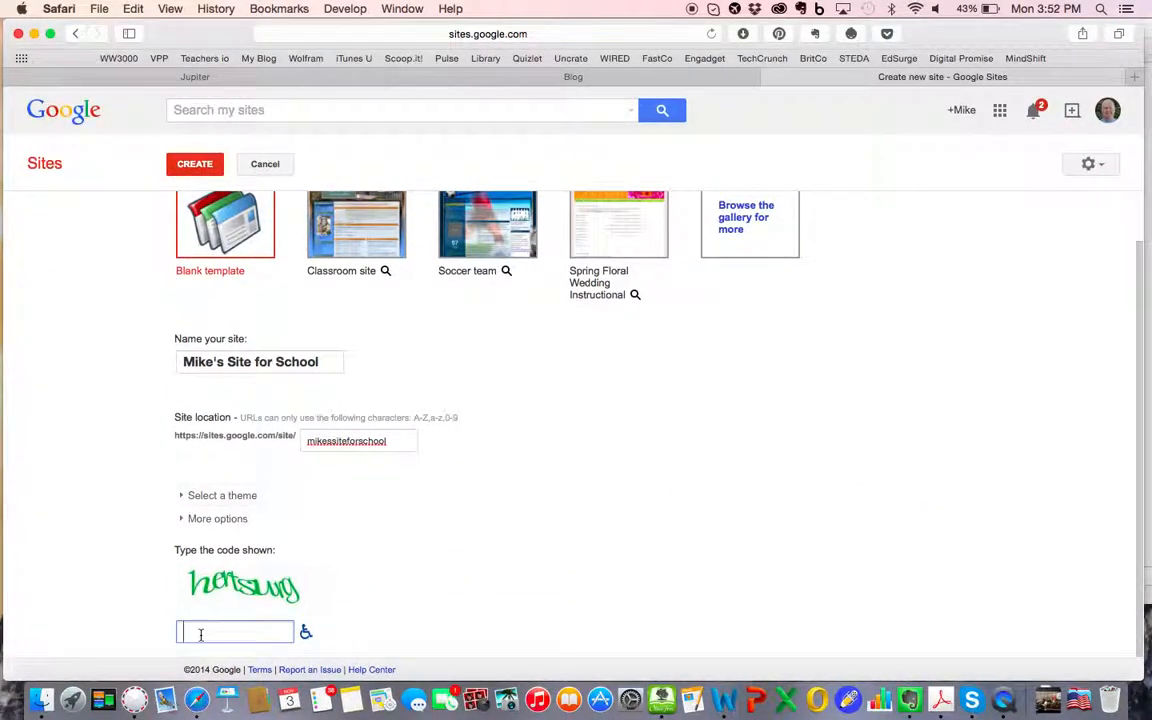
text(hertsurg)
scroll(240, 320, up, 2)
scroll(245, 330, down, 2)
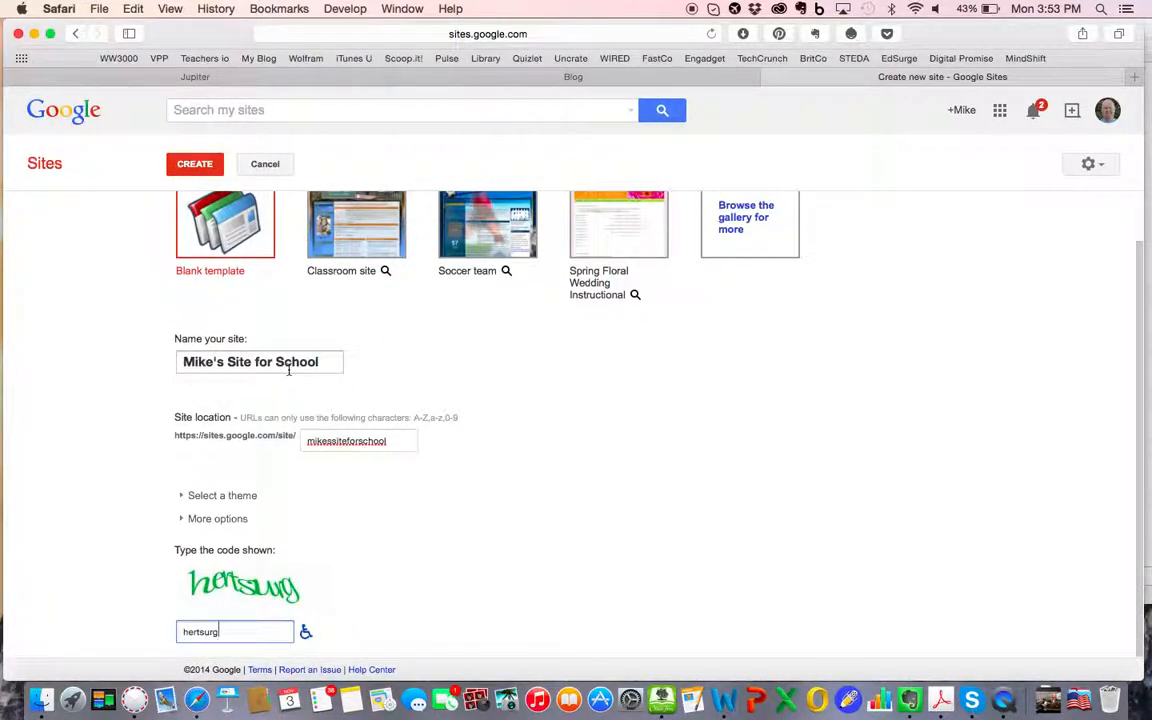
click(185, 495)
scroll(352, 553, down, 5)
scroll(352, 555, down, 5)
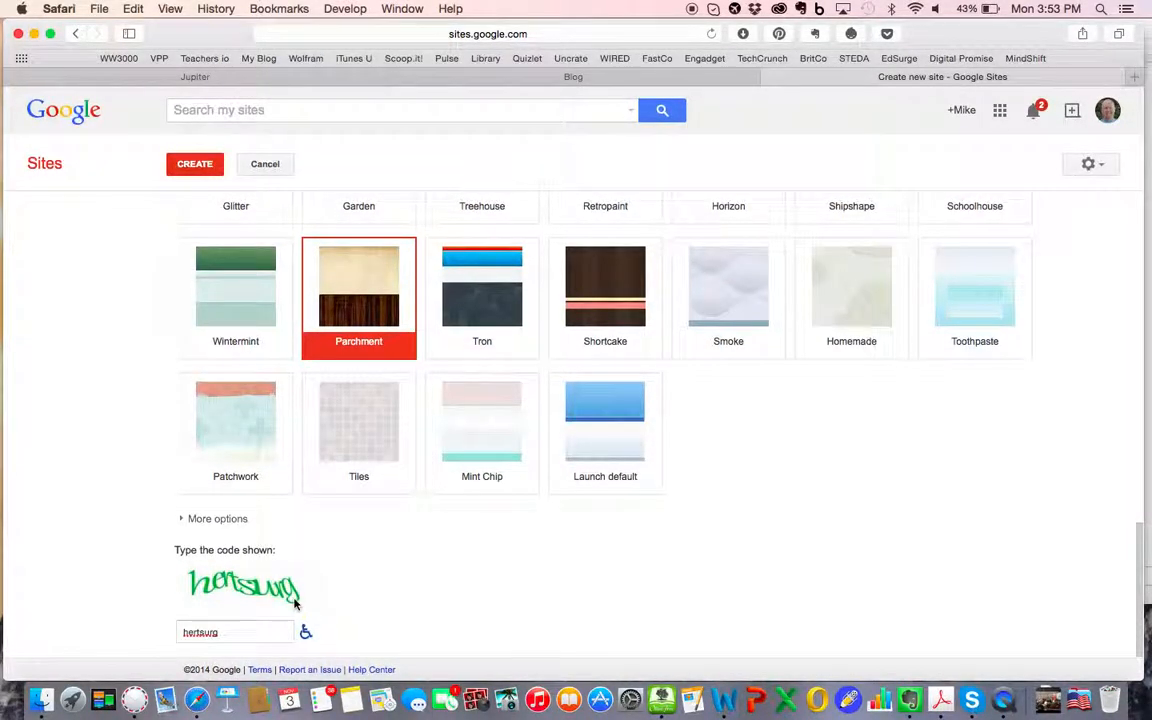
click(205, 169)
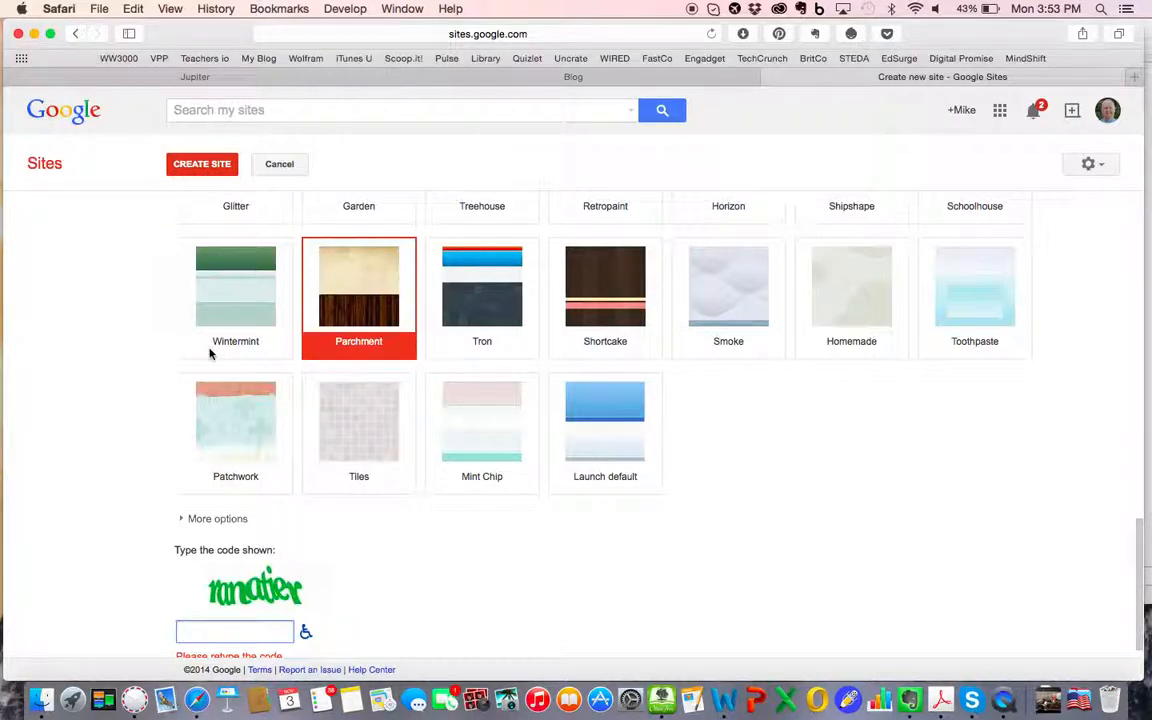
Fill in the new verification code and create the site.
scroll(211, 352, down, 1)
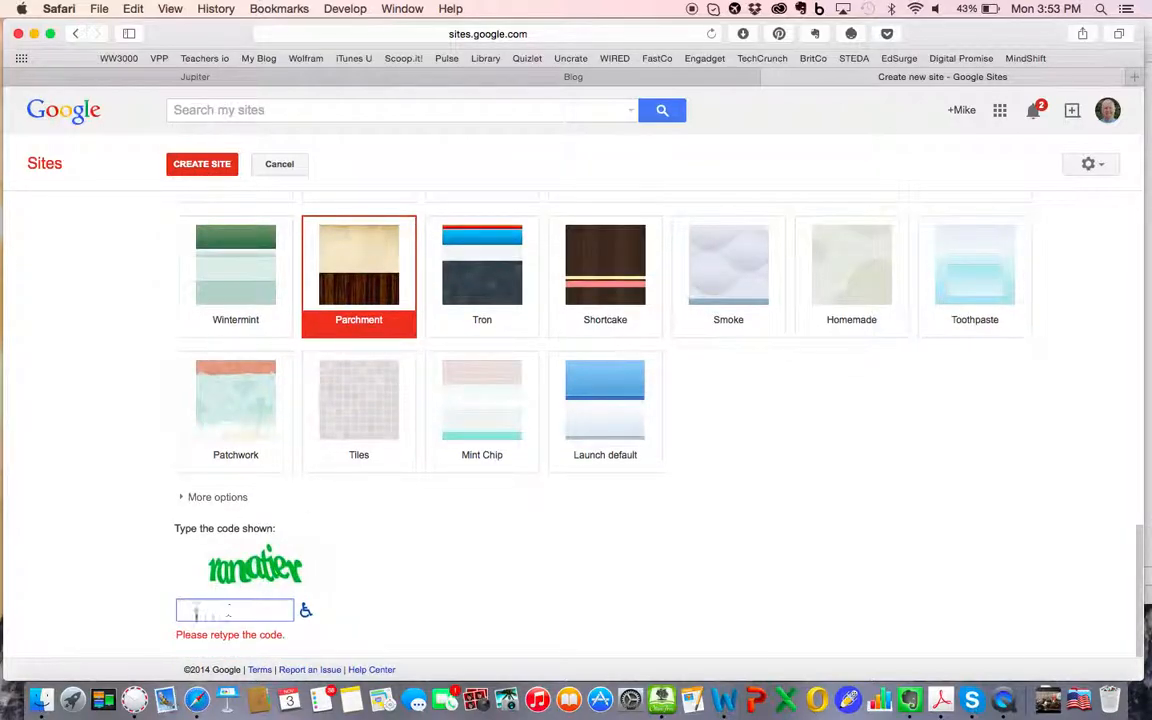
text(ranatier)
click(213, 170)
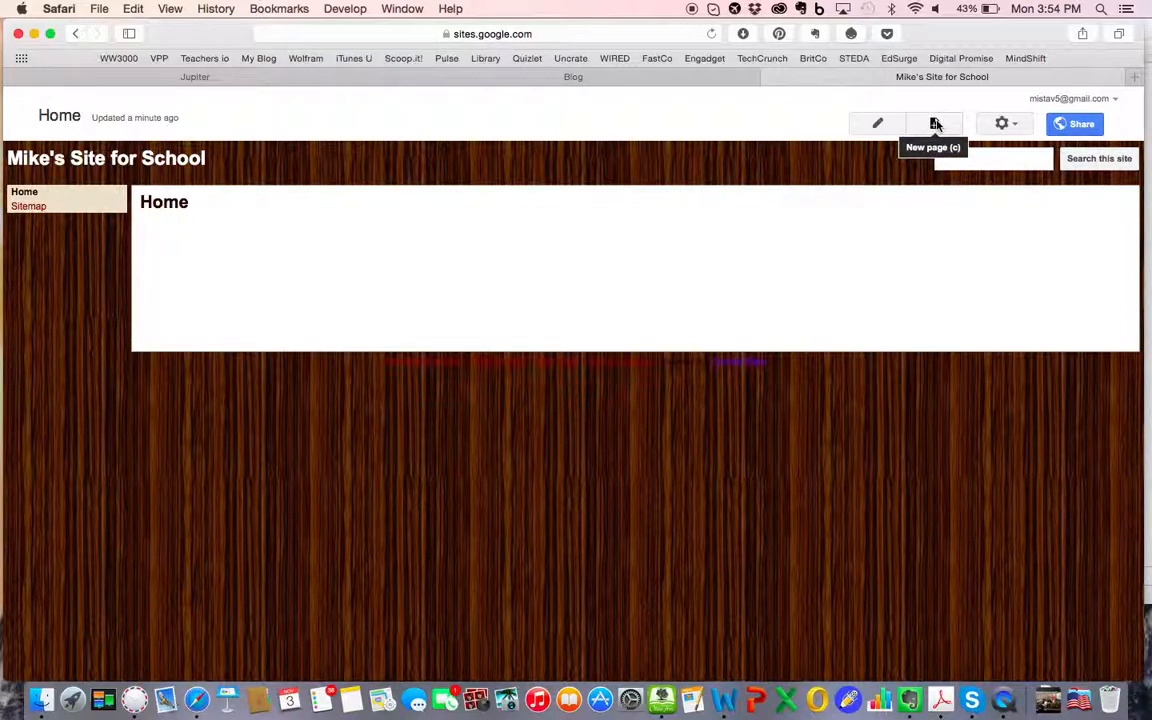
Change the site's sharing from public on the web to Specific people and save the access setting.
click(1080, 126)
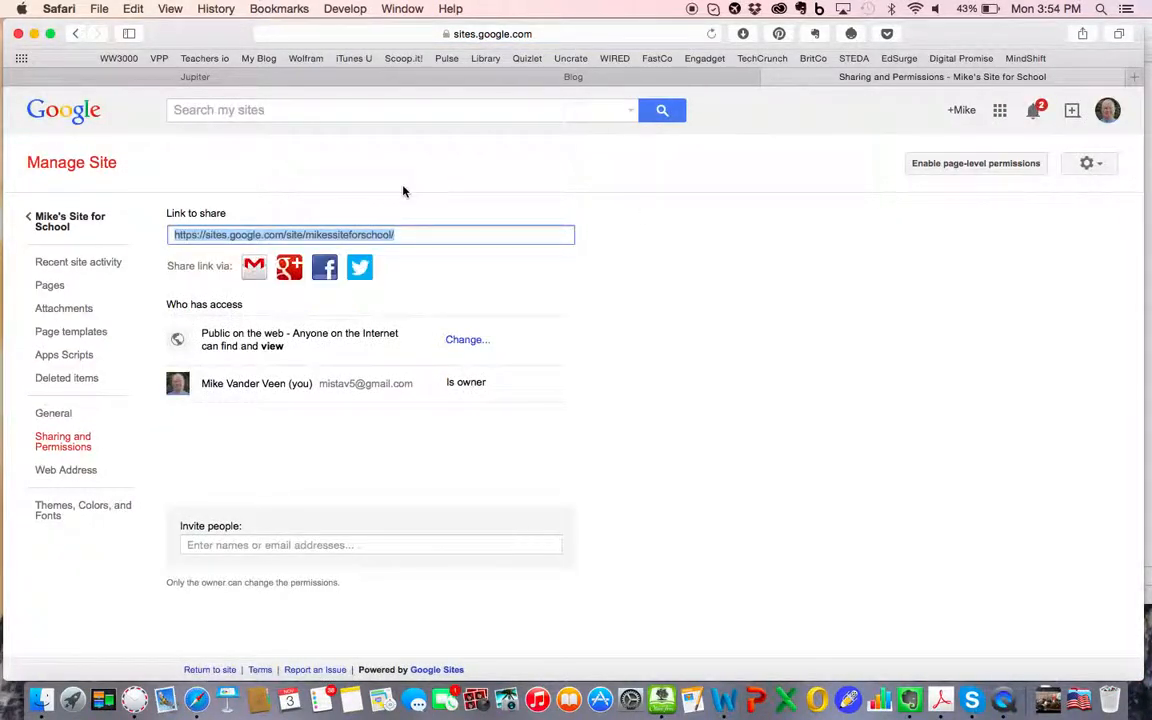
click(465, 341)
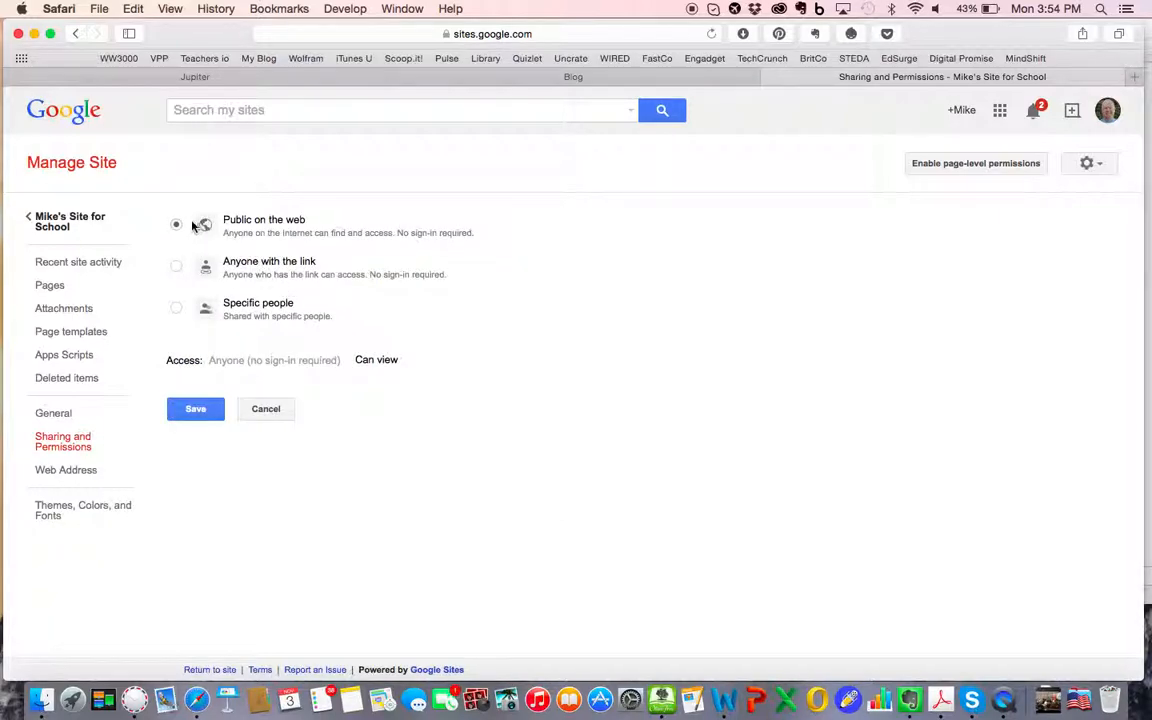
click(175, 310)
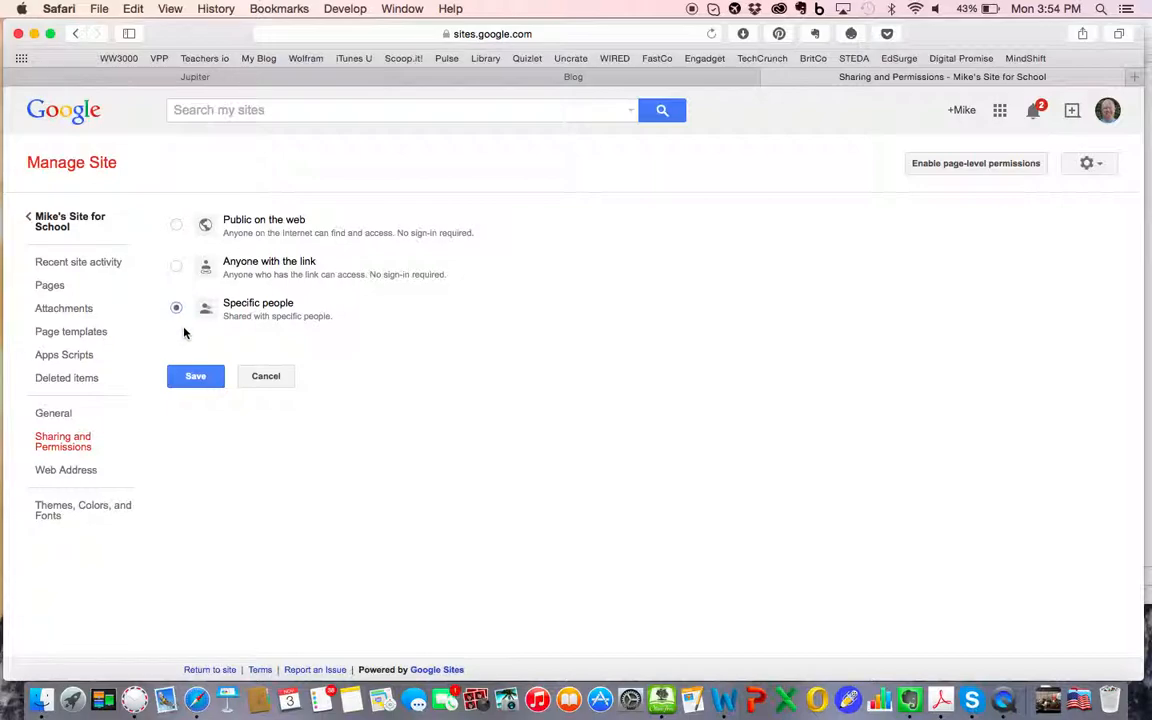
click(195, 378)
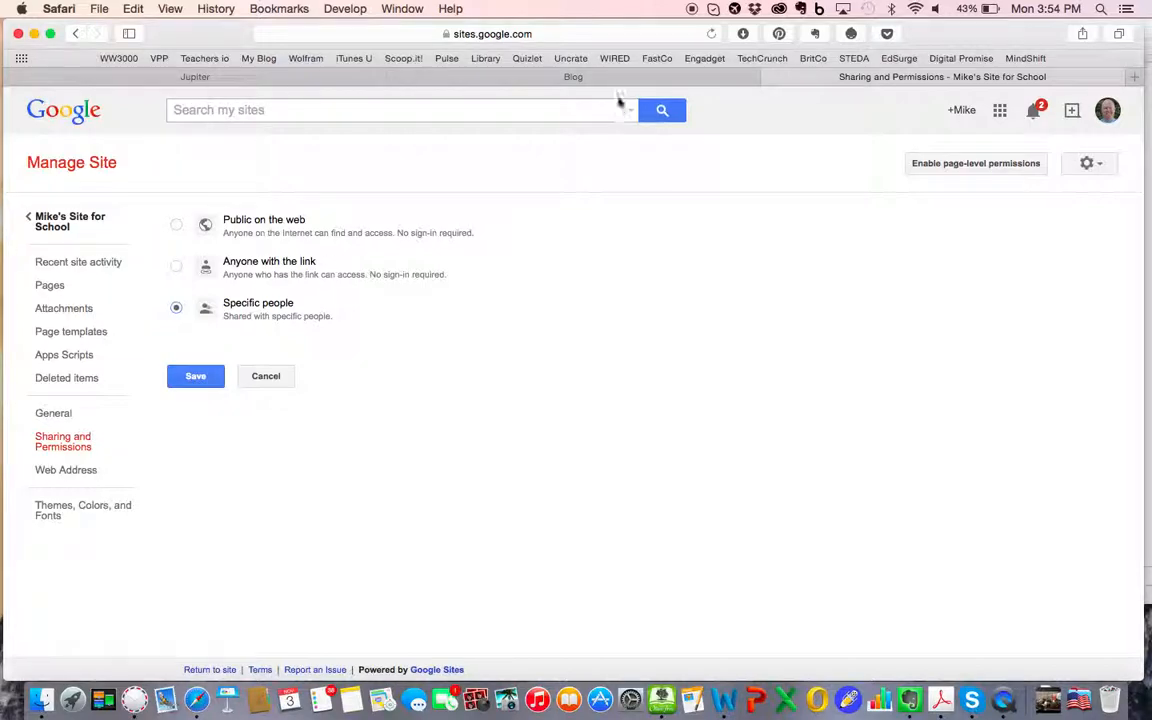
click(604, 33)
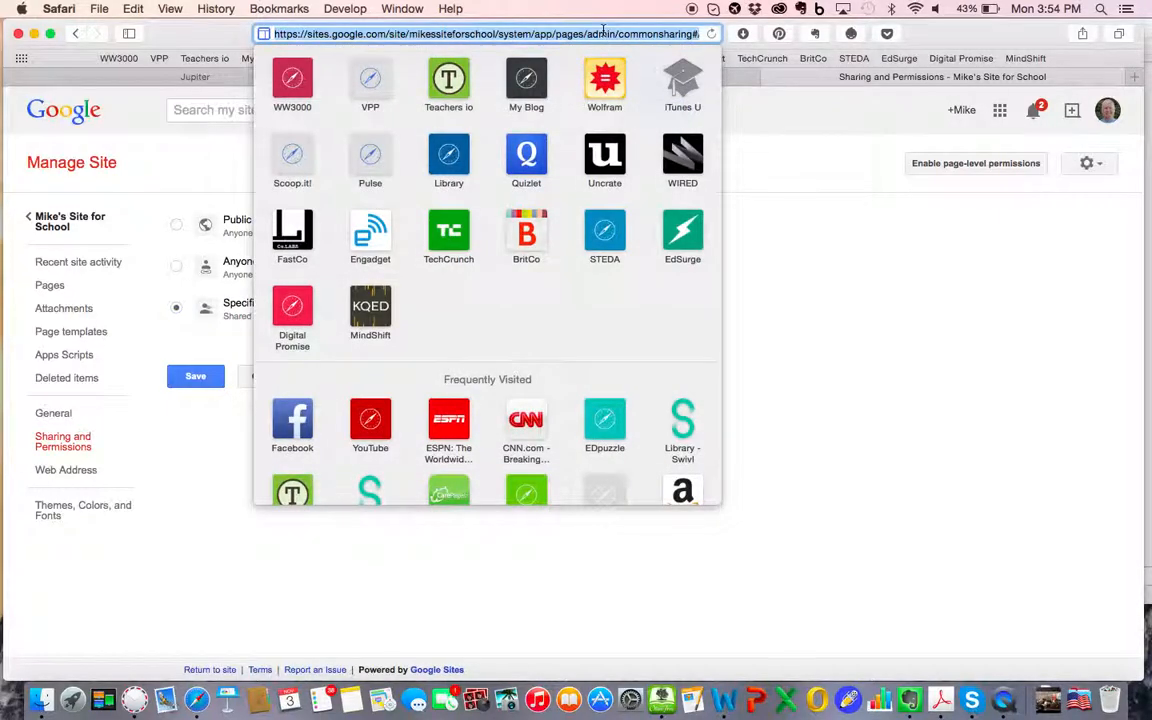
click(773, 278)
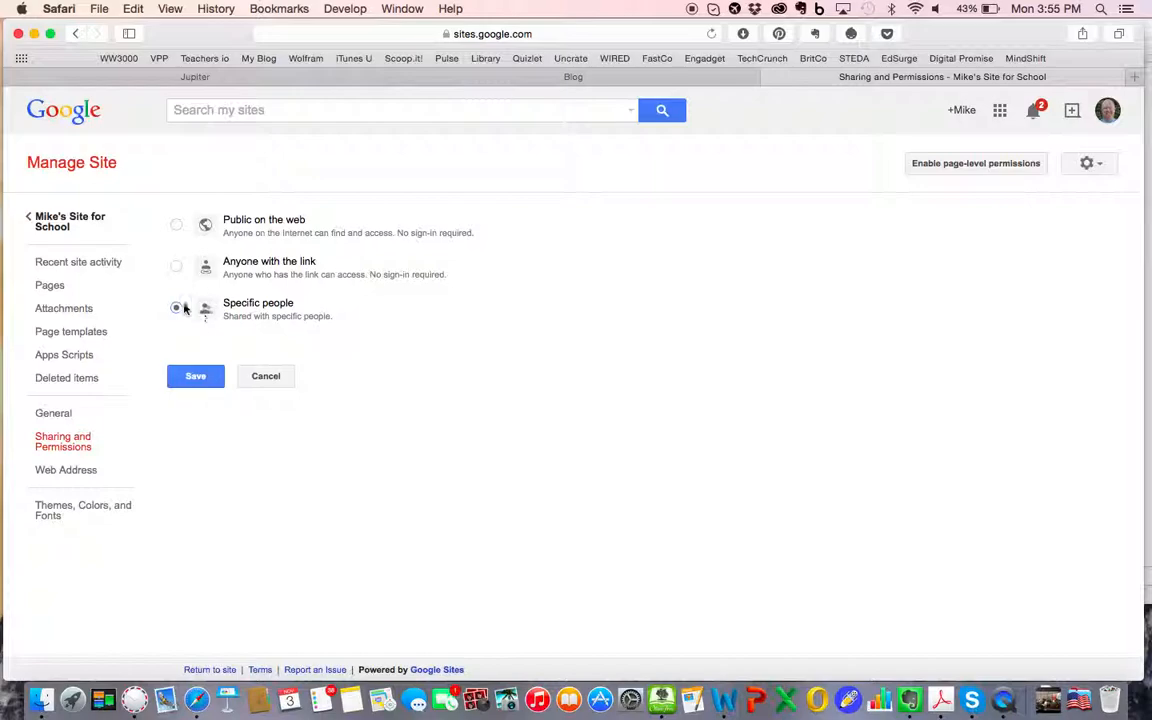
click(196, 378)
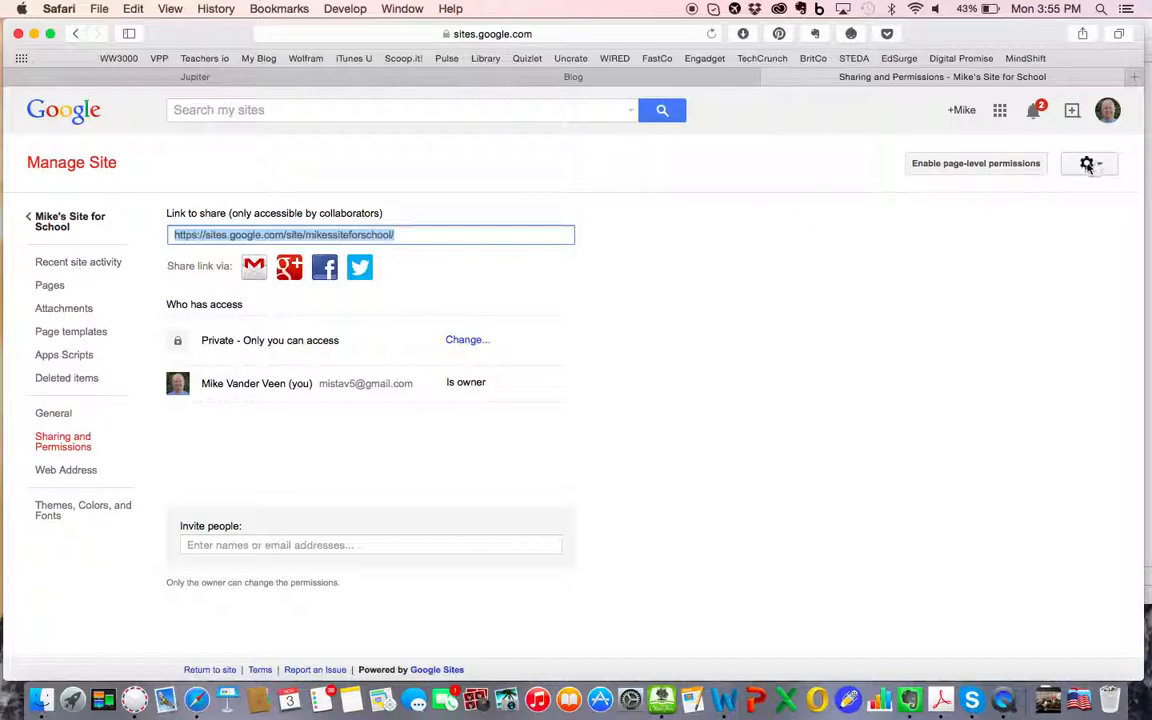
Review and save the general site settings, and return to the site.
click(55, 416)
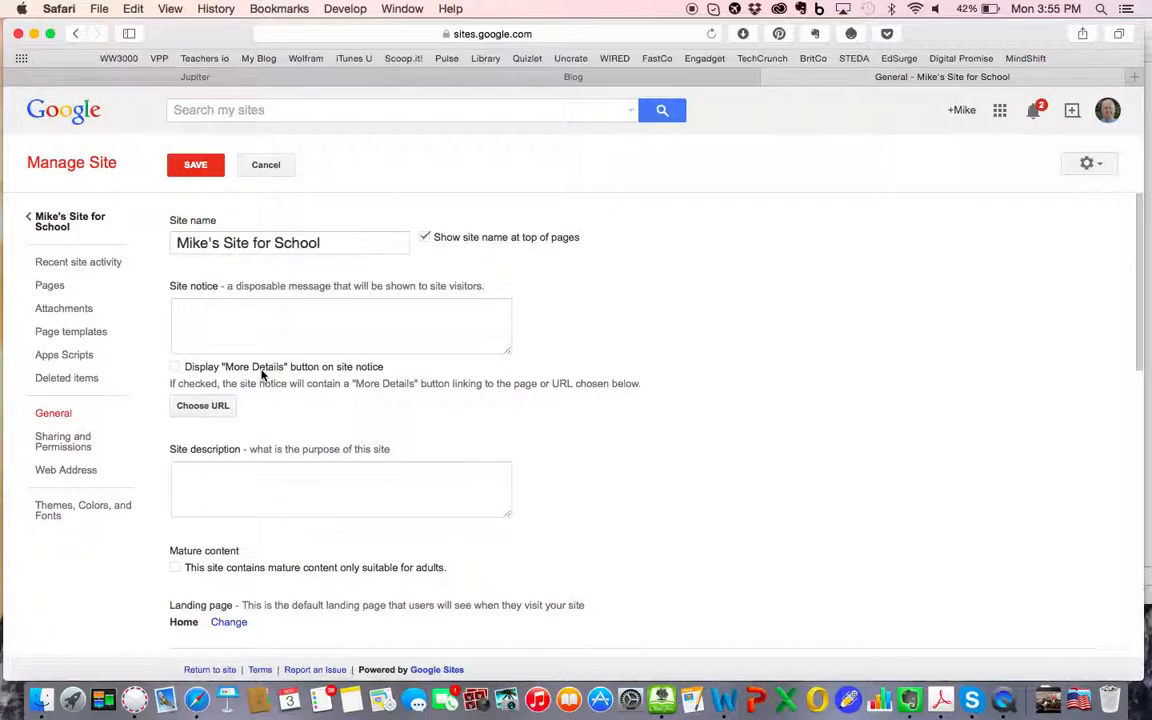
scroll(262, 375, down, 5)
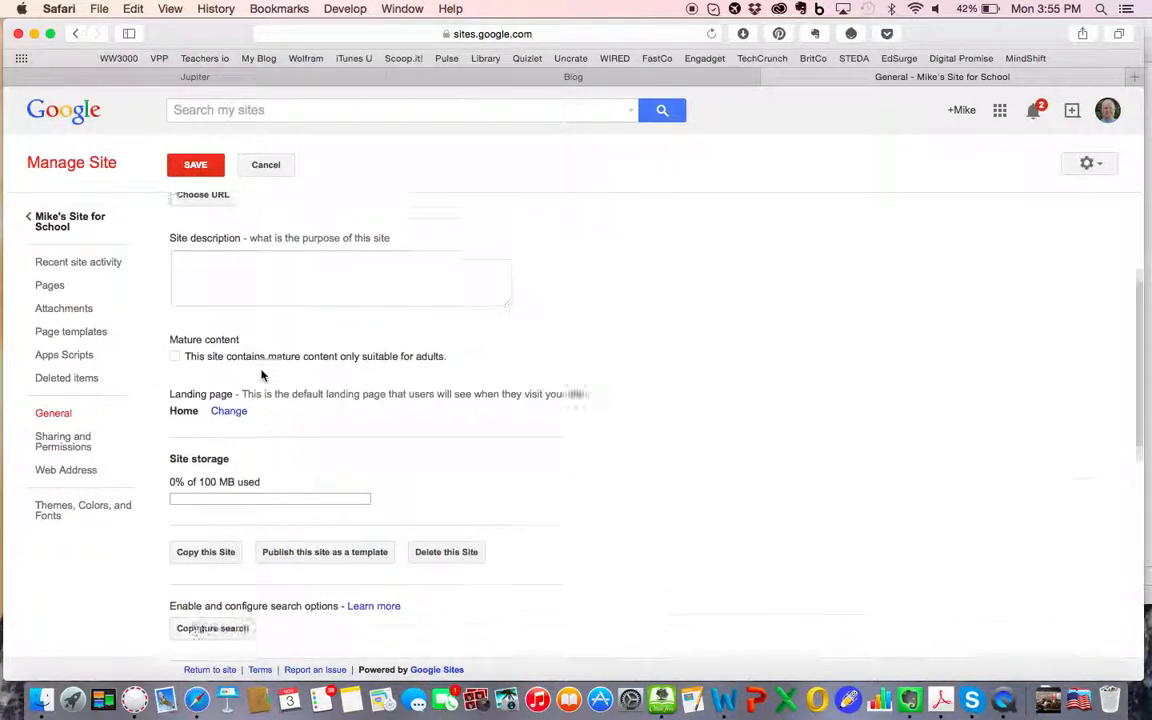
scroll(262, 375, down, 5)
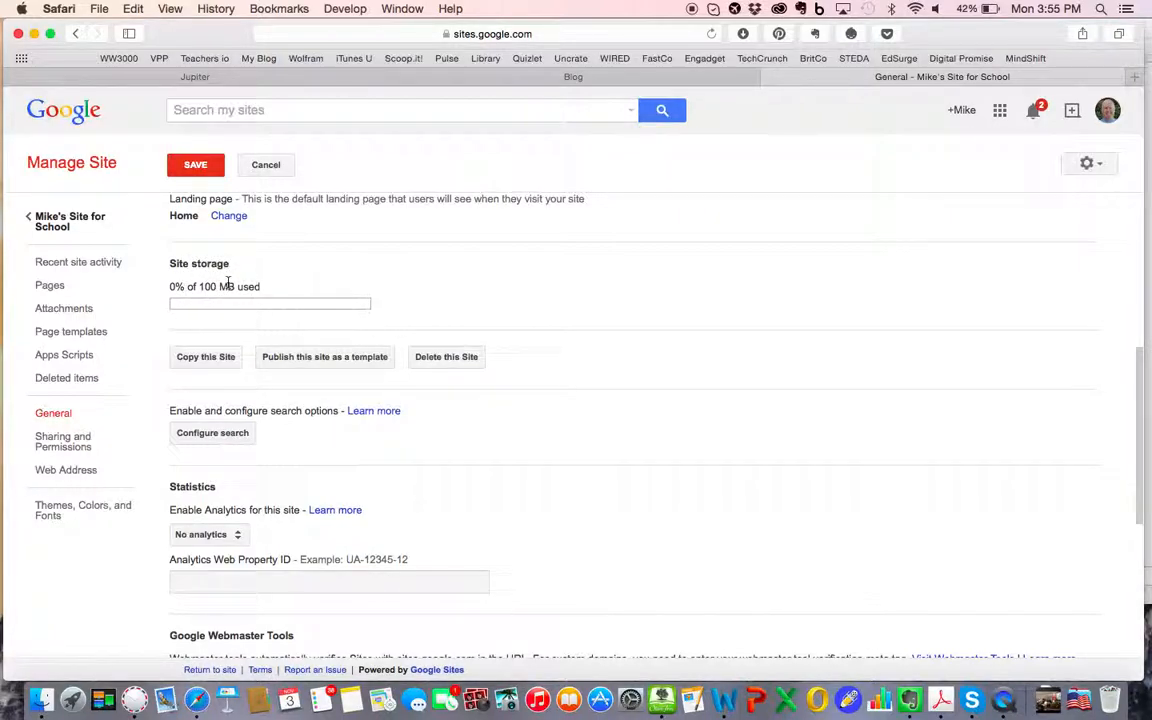
scroll(228, 286, down, 2)
scroll(247, 343, down, 7)
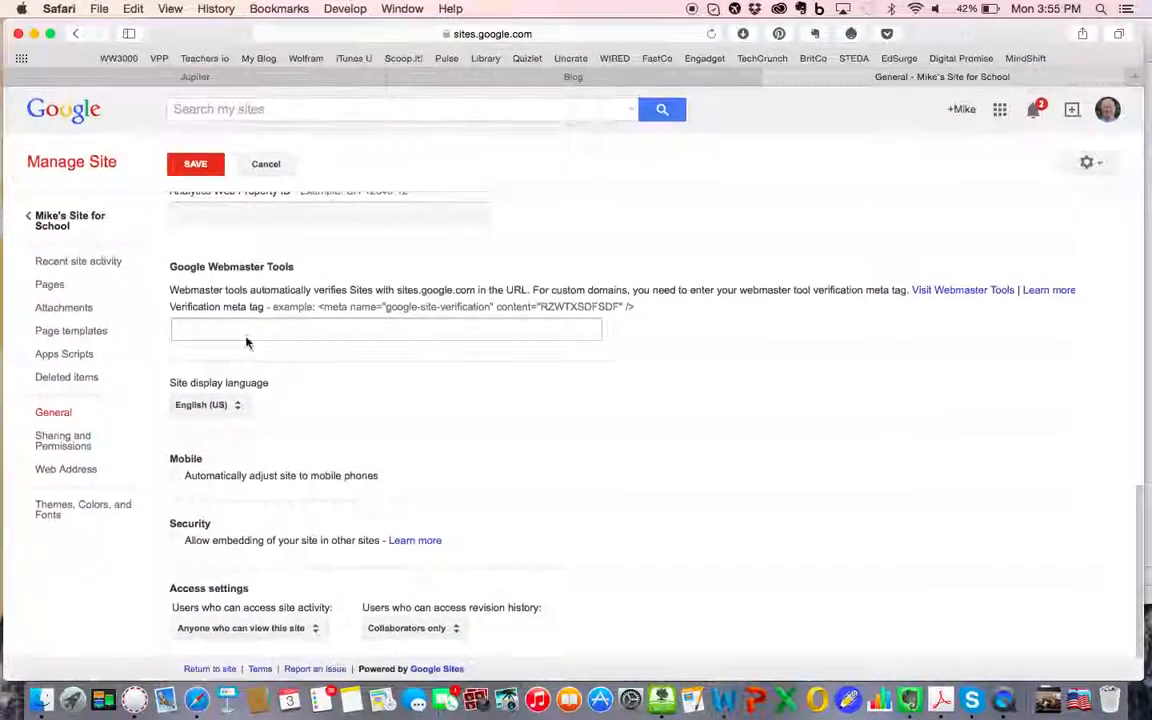
scroll(246, 337, up, 10)
click(188, 168)
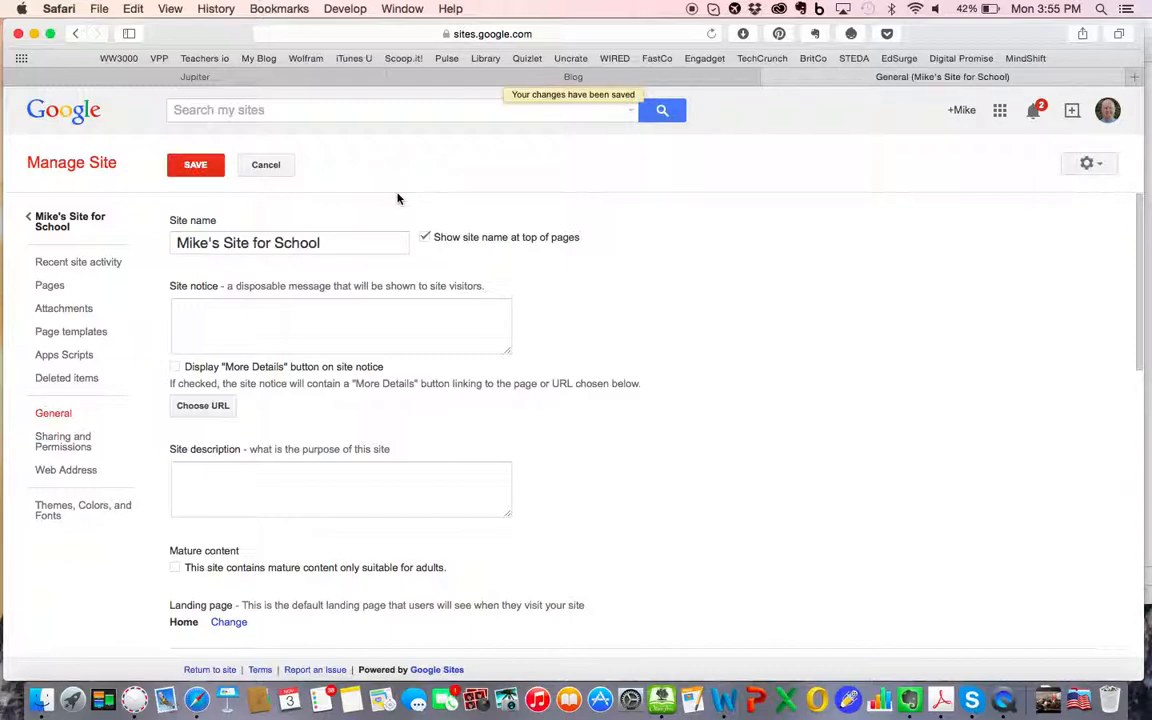
click(50, 225)
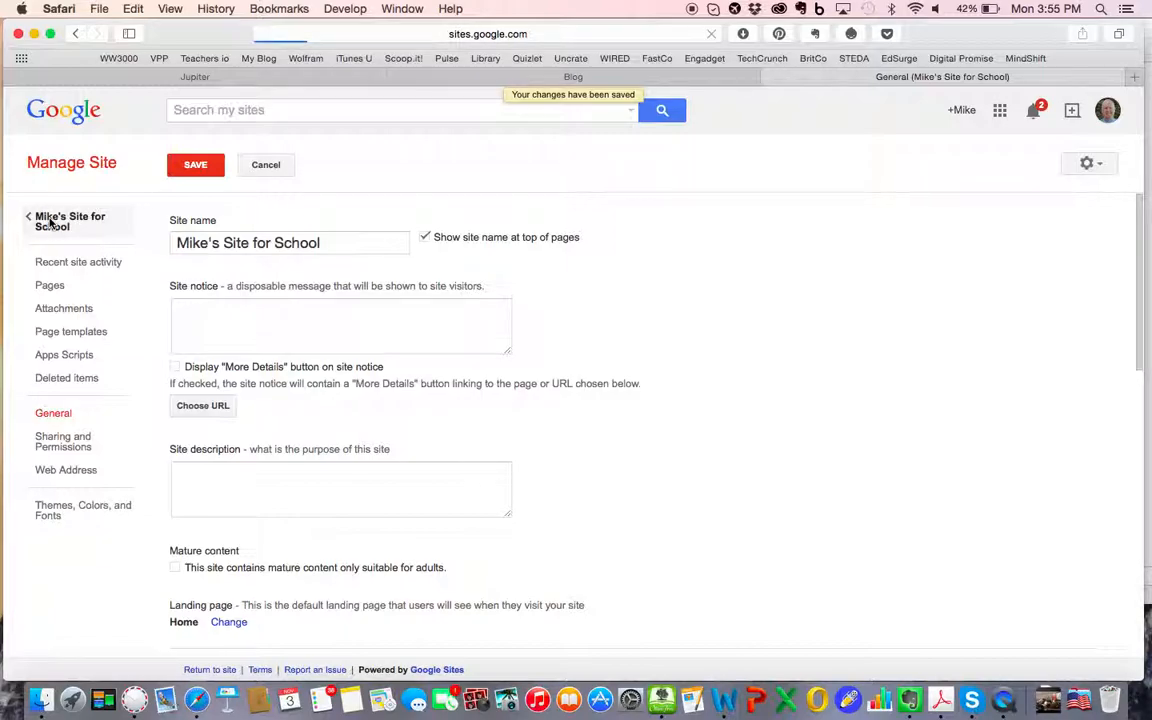